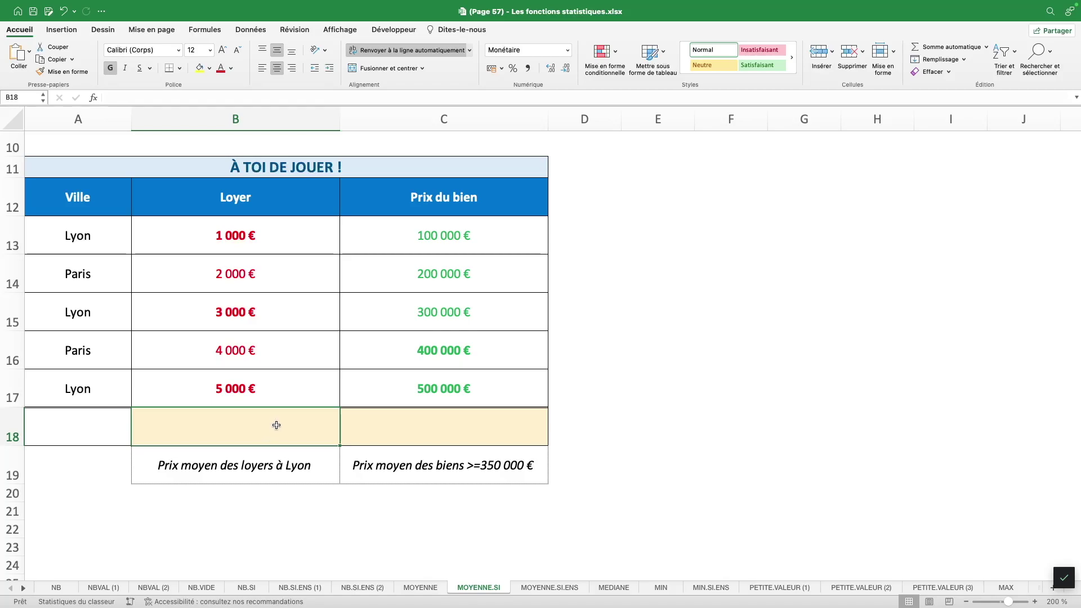
Enter =MOYENNE.SI(A13:A17;"Lyon";B13:B17) in B18 to average Lyon rents, giving 3 000 €.
{"action": "type", "text": "="}
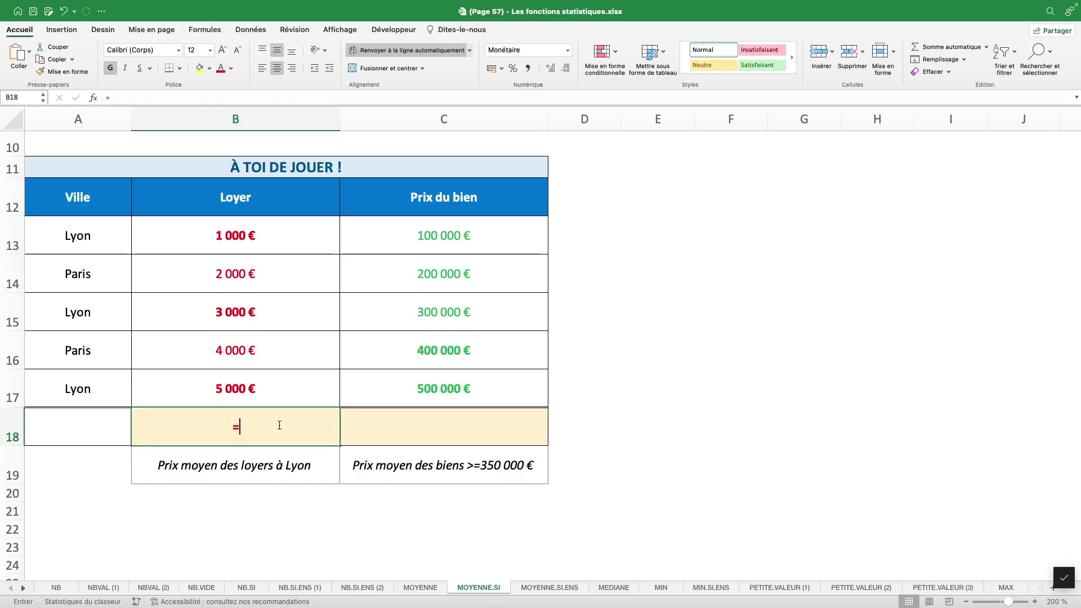
{"action": "type", "text": "MOYENNE.SI("}
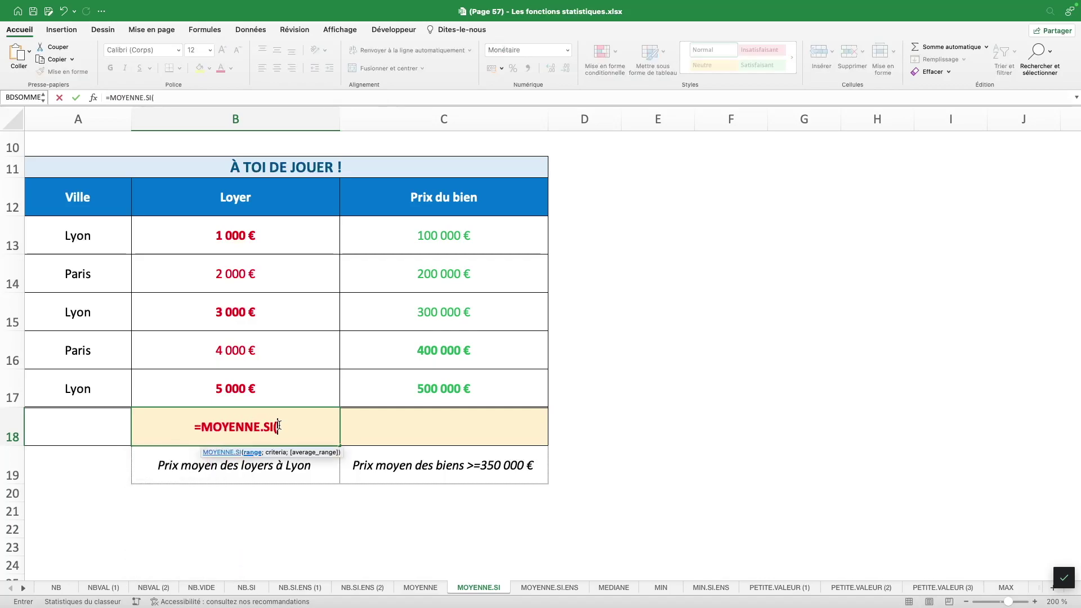
{"action": "left_click", "coordinate": [192, 96]}
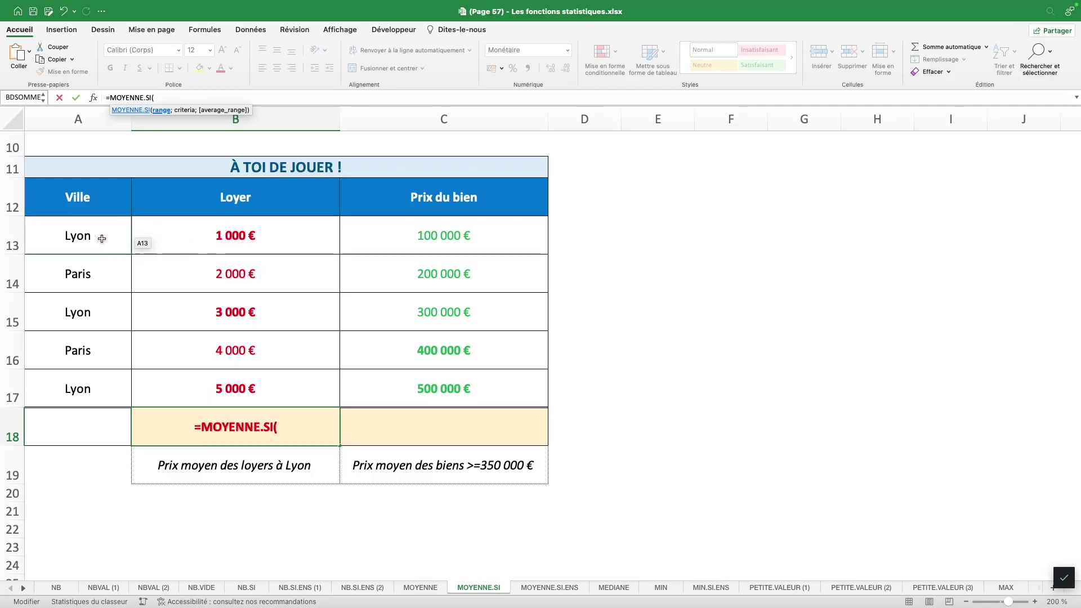
{"action": "left_click_drag", "start_coordinate": [102, 237], "coordinate": [111, 381]}
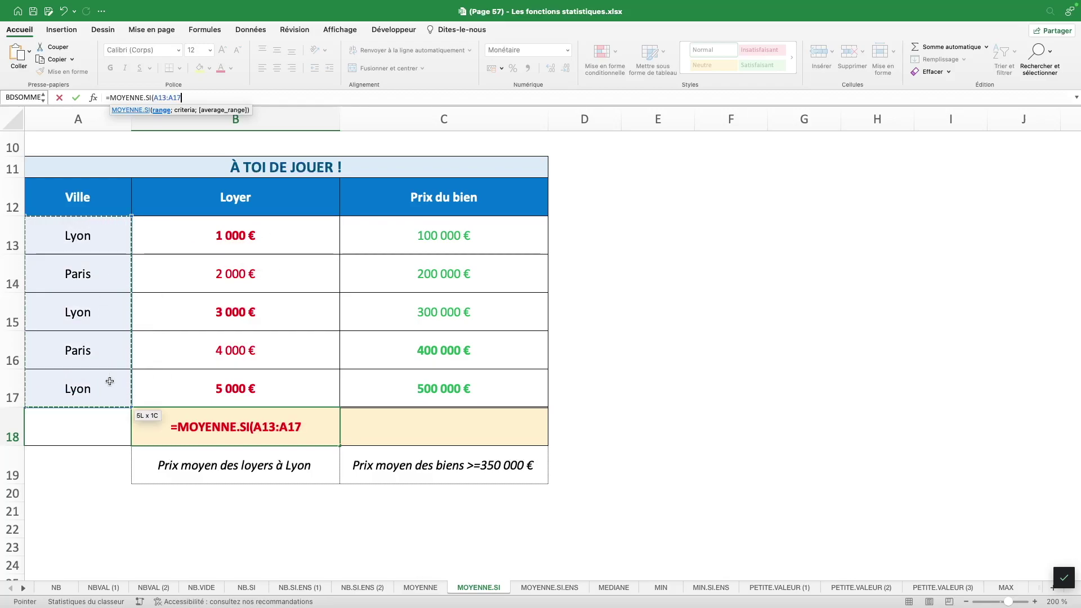
{"action": "type", "text": ";"}
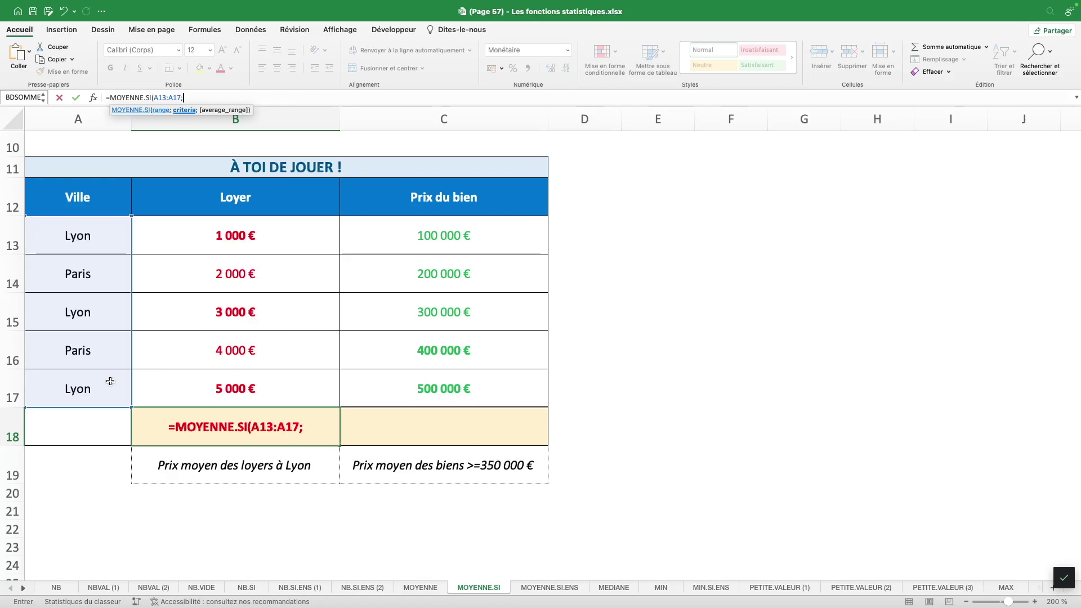
{"action": "type", "text": "\"Lyon\";"}
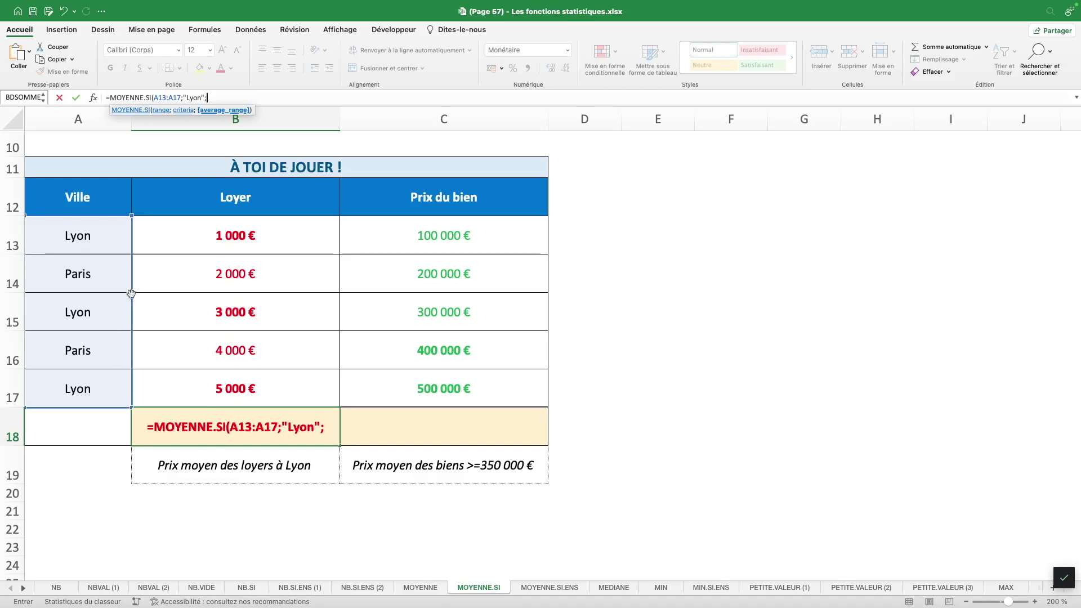
{"action": "left_click_drag", "start_coordinate": [273, 237], "coordinate": [279, 396]}
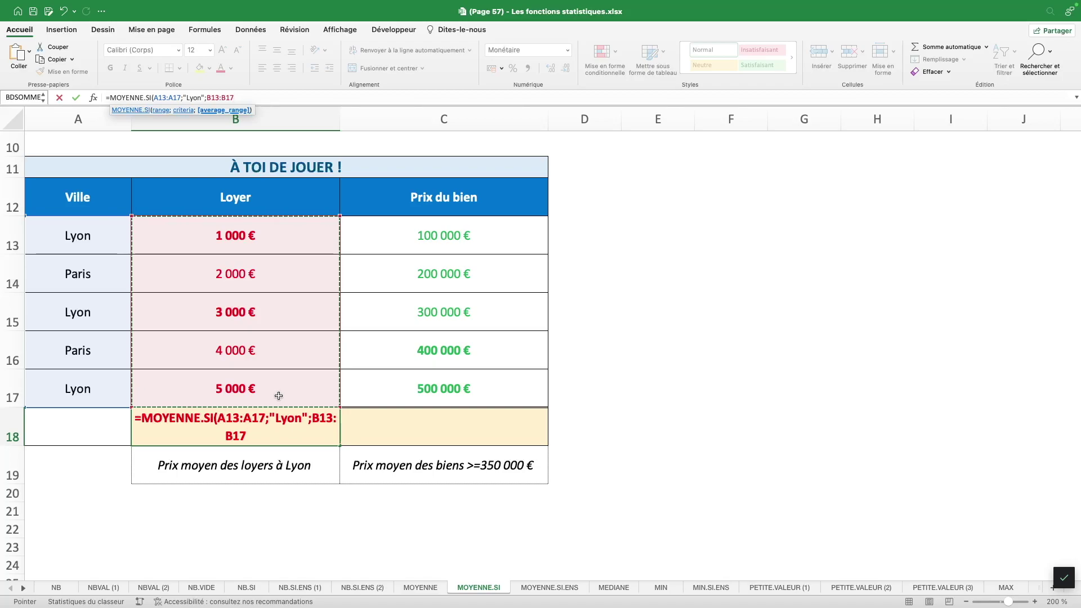
{"action": "key", "text": "Return"}
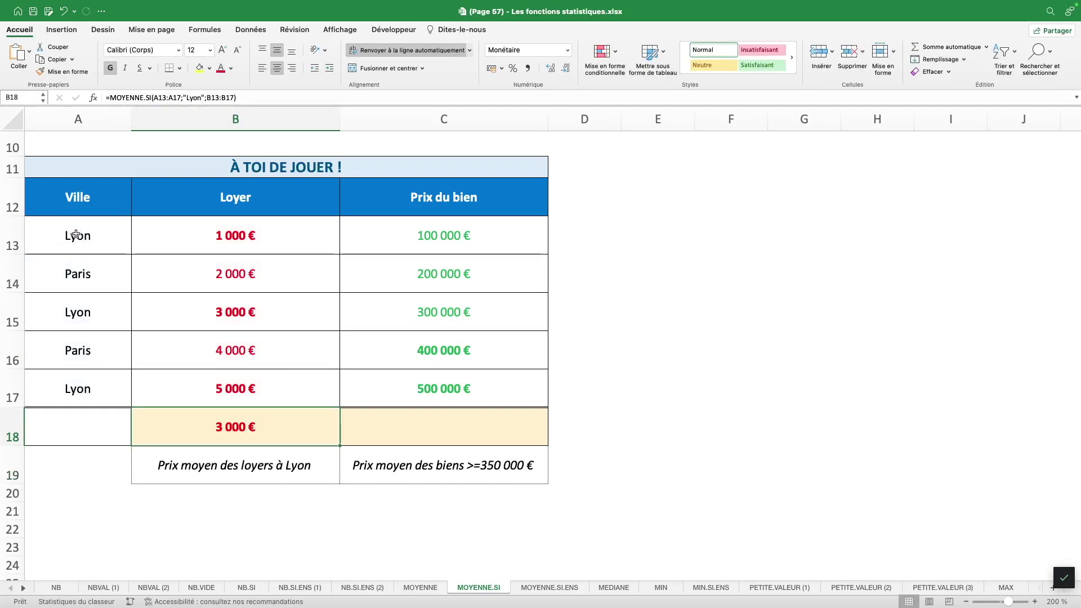
{"action": "left_click", "coordinate": [175, 235]}
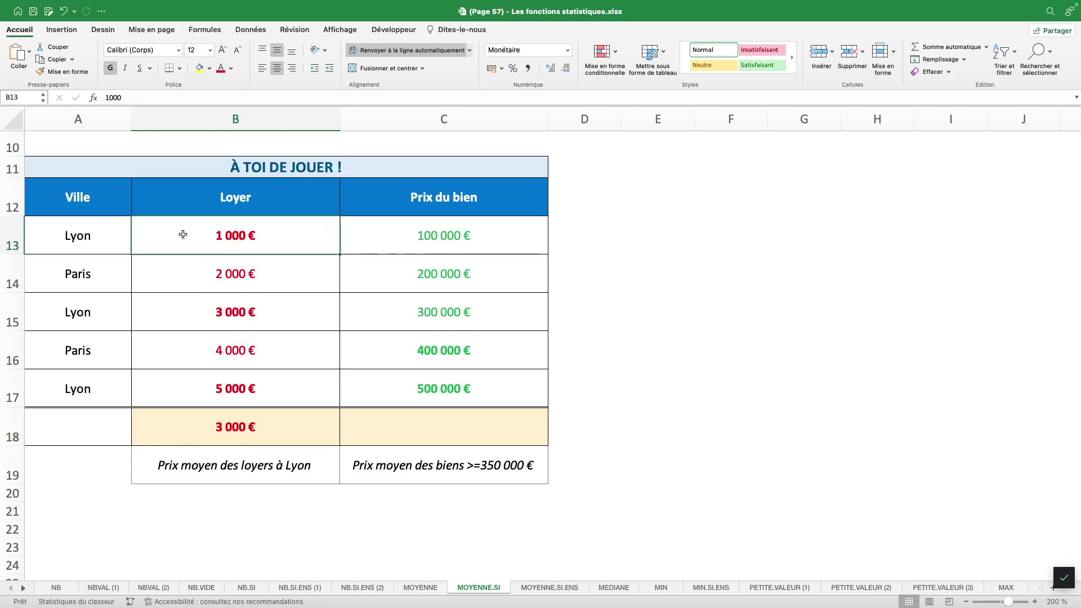
{"action": "left_click", "coordinate": [197, 310], "text": "super"}
{"action": "left_click", "coordinate": [183, 391], "text": "super"}
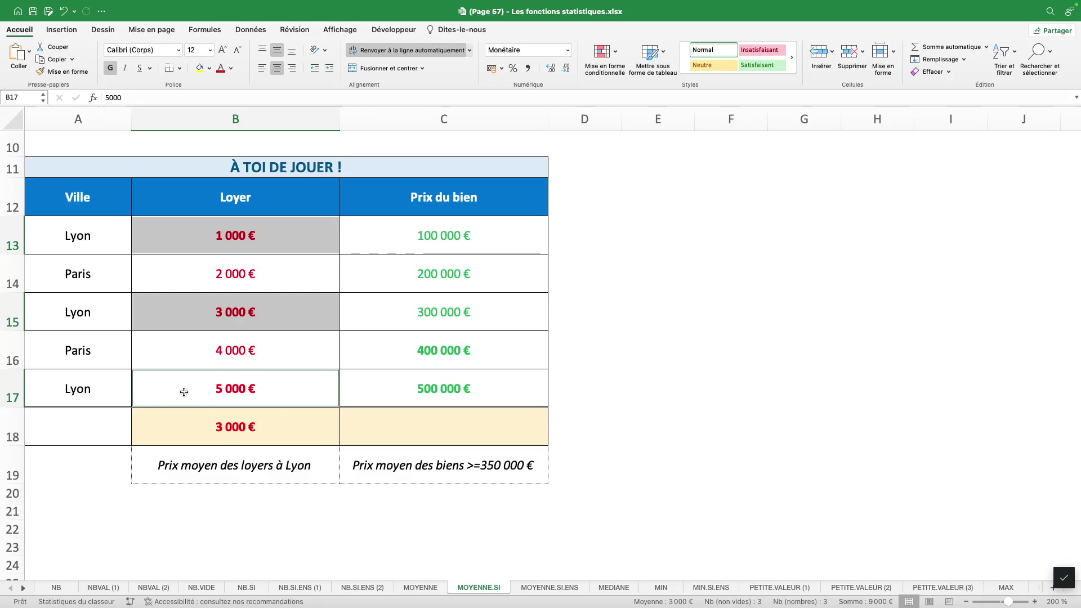
{"action": "left_click", "coordinate": [179, 426]}
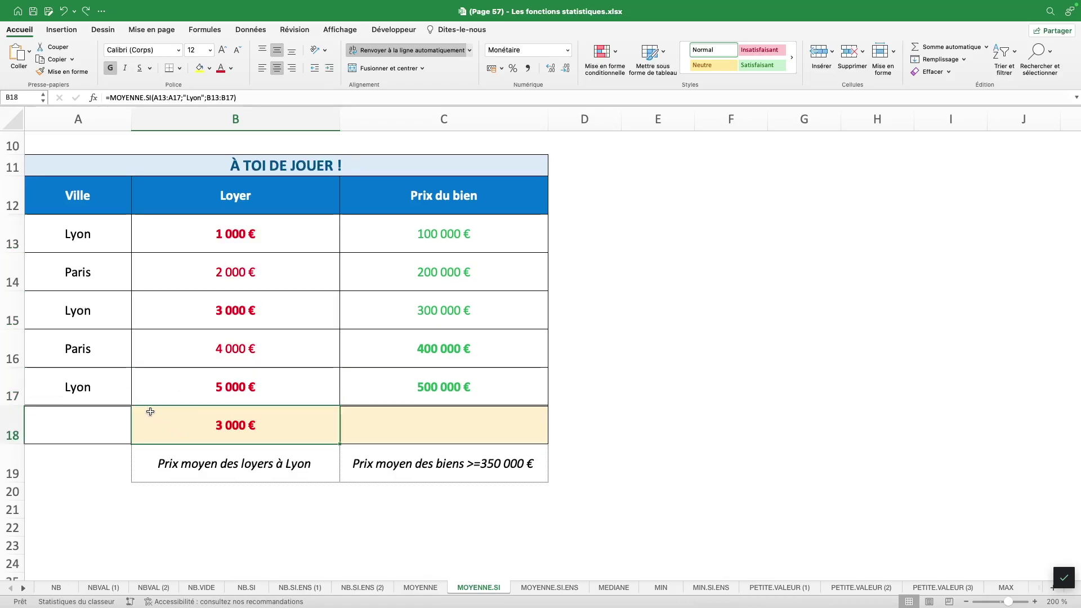
{"action": "double_click", "coordinate": [197, 97]}
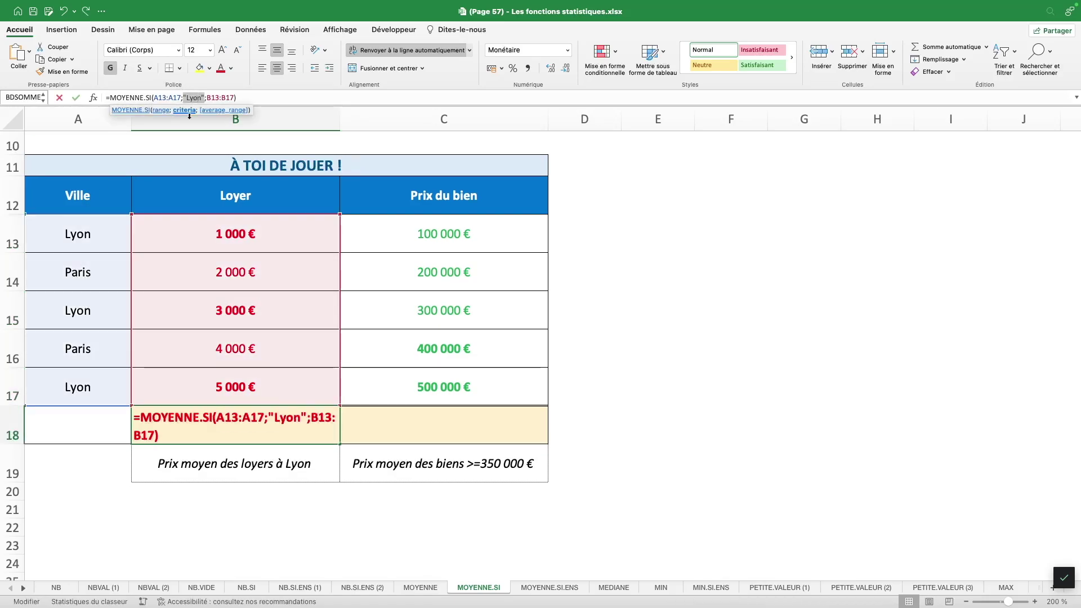
{"action": "left_click", "coordinate": [102, 234]}
{"action": "key", "text": "Return"}
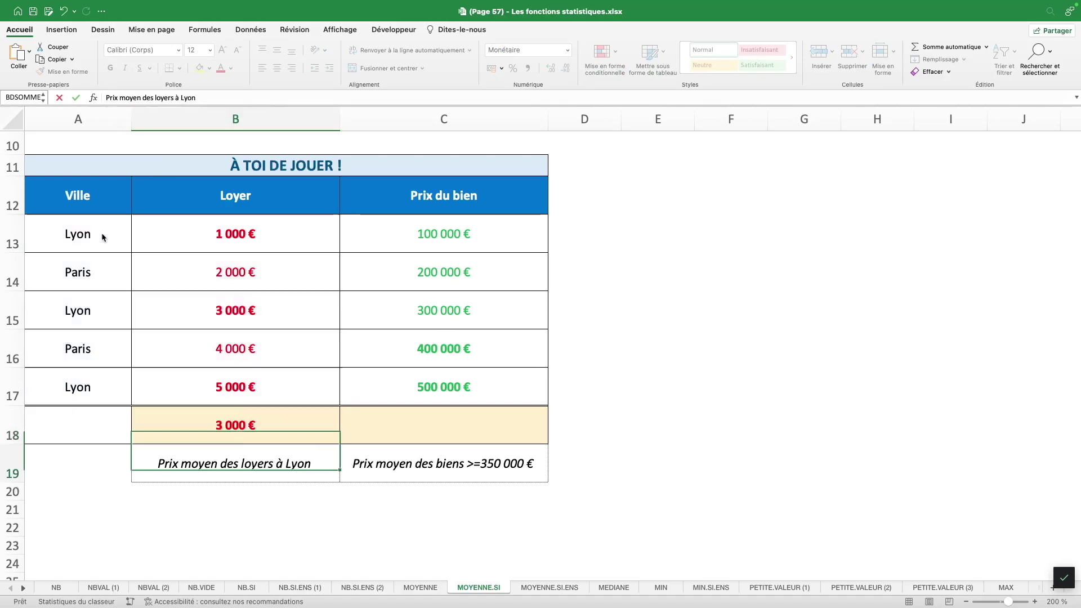
{"action": "left_click", "coordinate": [252, 427]}
{"action": "left_click", "coordinate": [107, 238]}
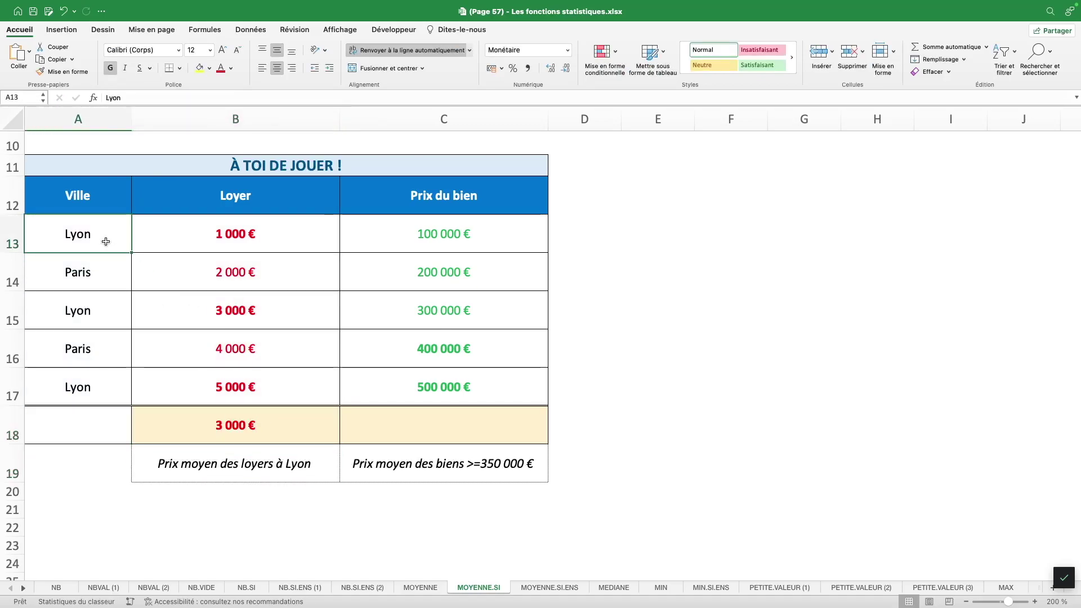
{"action": "type", "text": "Paiis"}
{"action": "key", "text": "Return"}
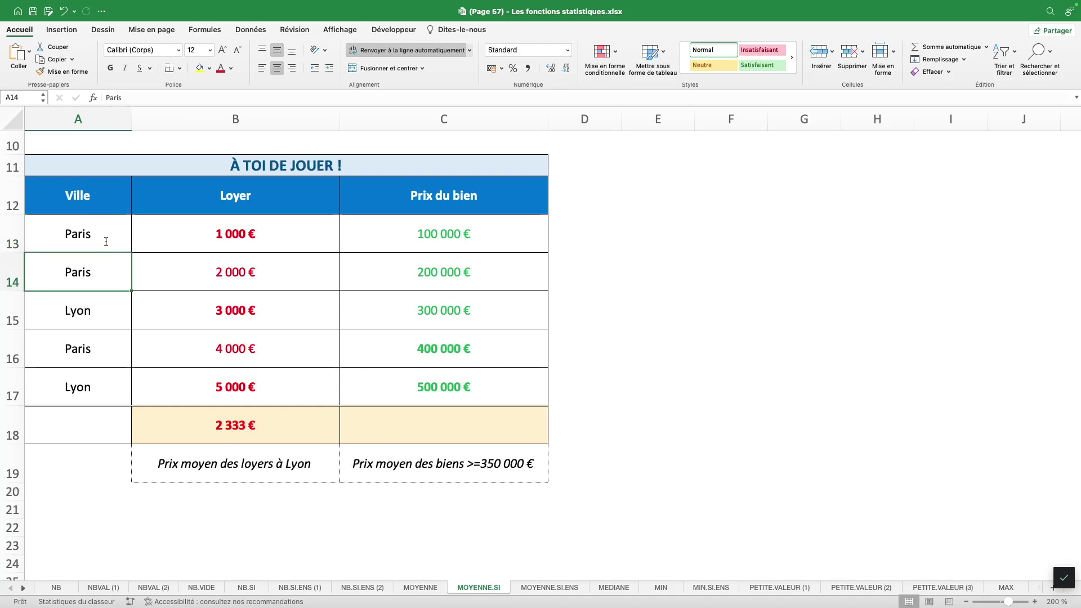
{"action": "key", "text": "ctrl+z"}
{"action": "left_click", "coordinate": [169, 429]}
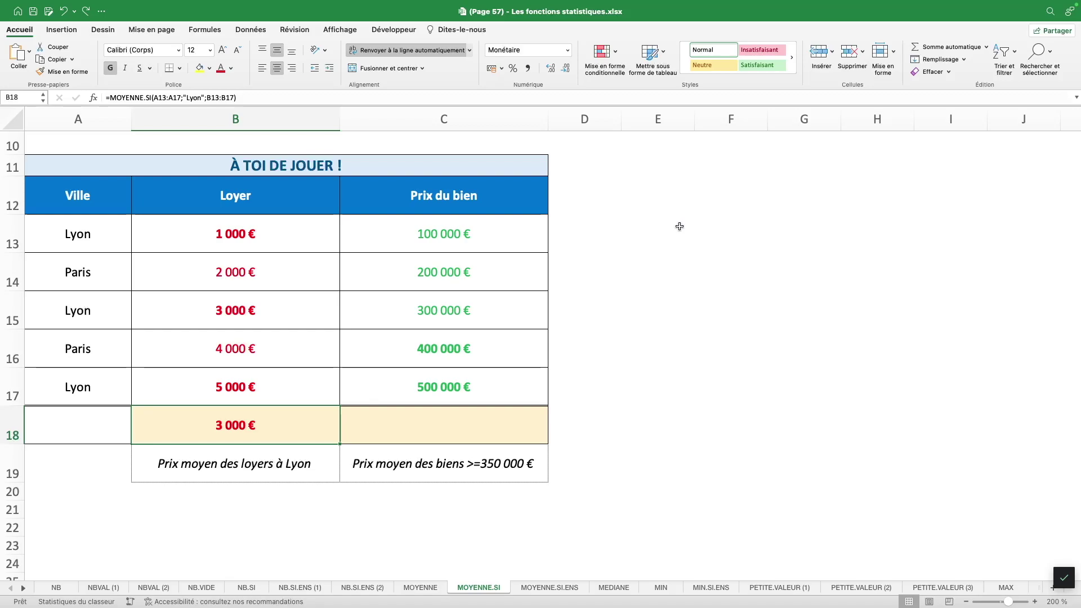
{"action": "left_click", "coordinate": [537, 424]}
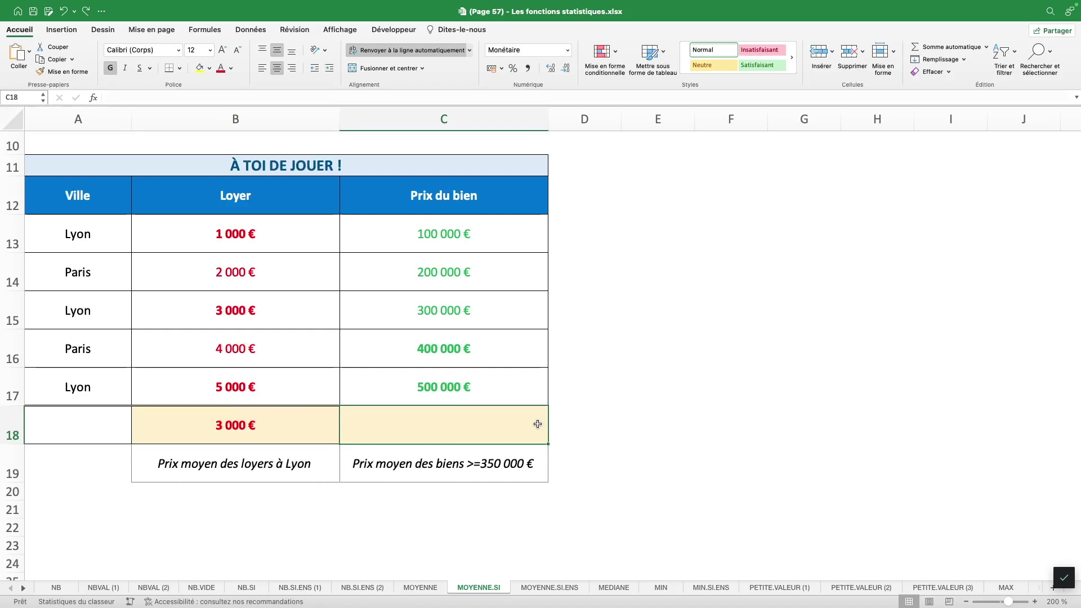
Enter =MOYENNE.SI(C13:C17;">=350000") in C18 to average prices of at least 350 000 €.
{"action": "left_click_drag", "start_coordinate": [484, 349], "coordinate": [490, 386]}
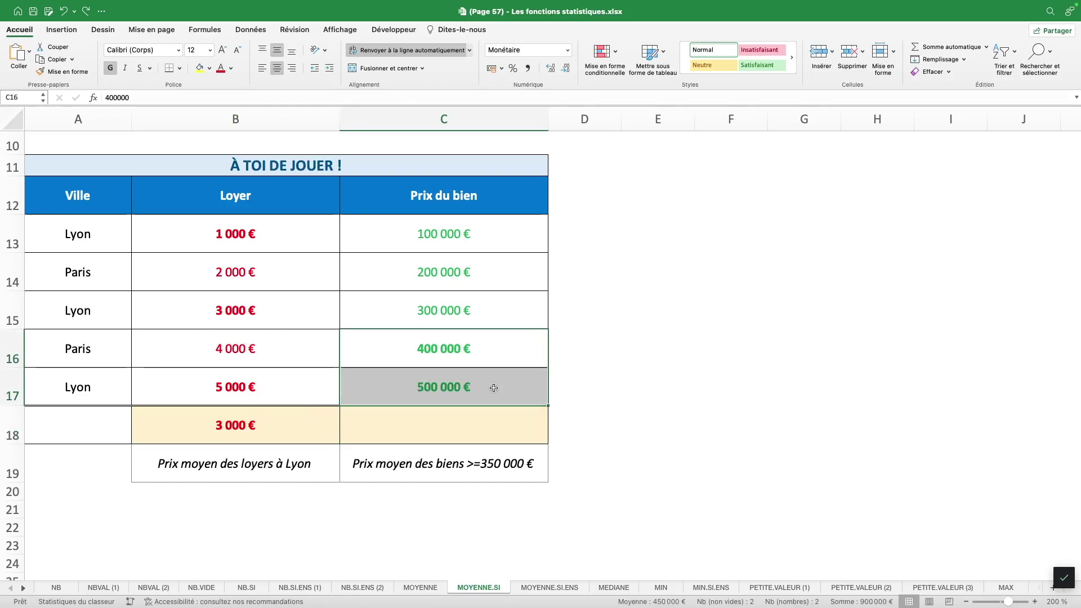
{"action": "left_click", "coordinate": [455, 430]}
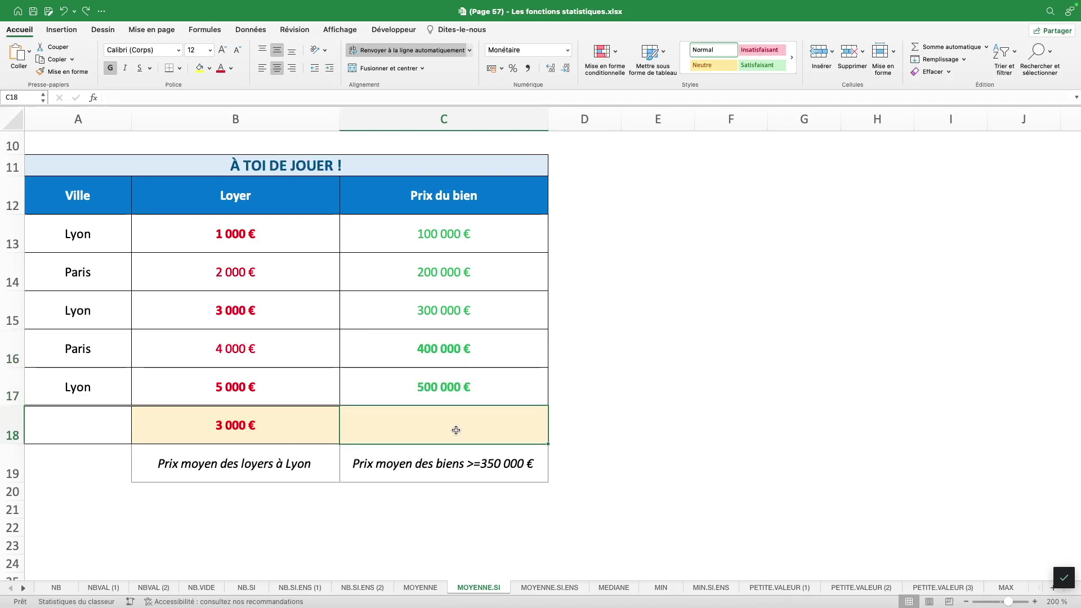
{"action": "type", "text": "=MO"}
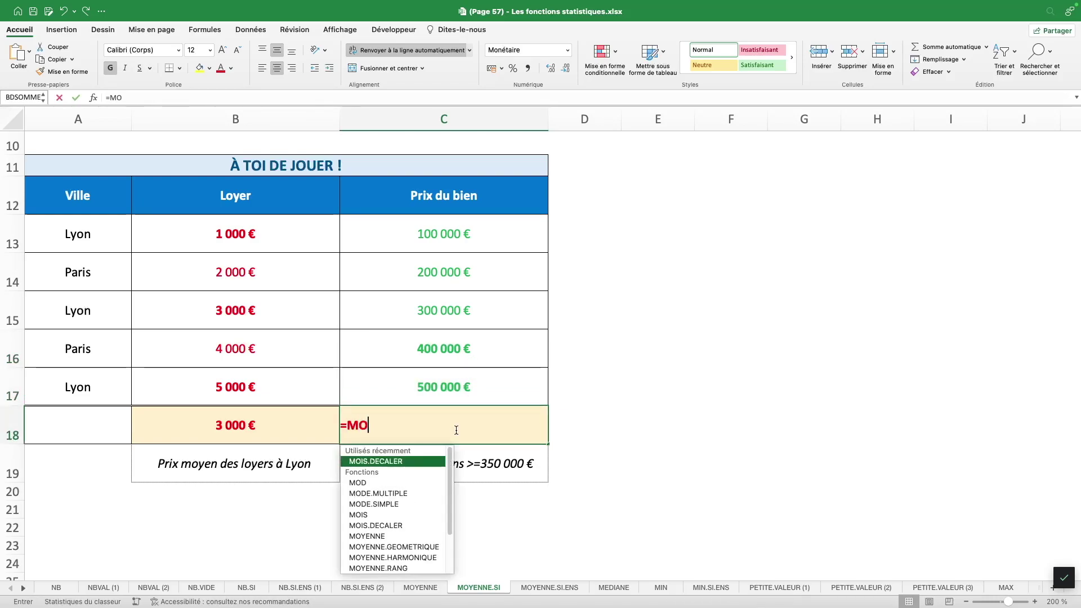
{"action": "type", "text": "YENNE.SI("}
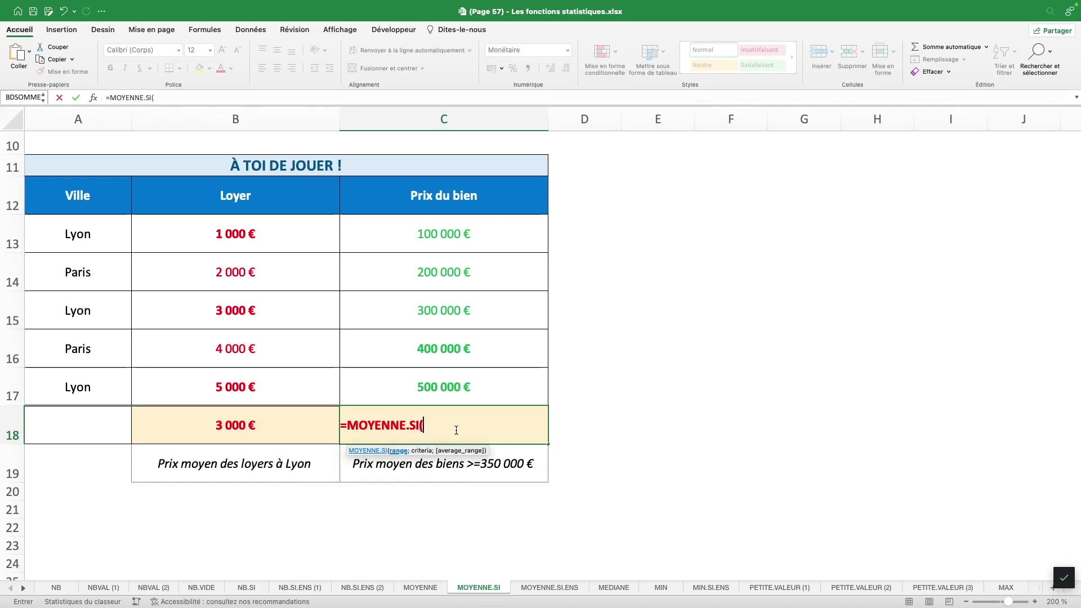
{"action": "left_click_drag", "start_coordinate": [425, 233], "coordinate": [419, 382]}
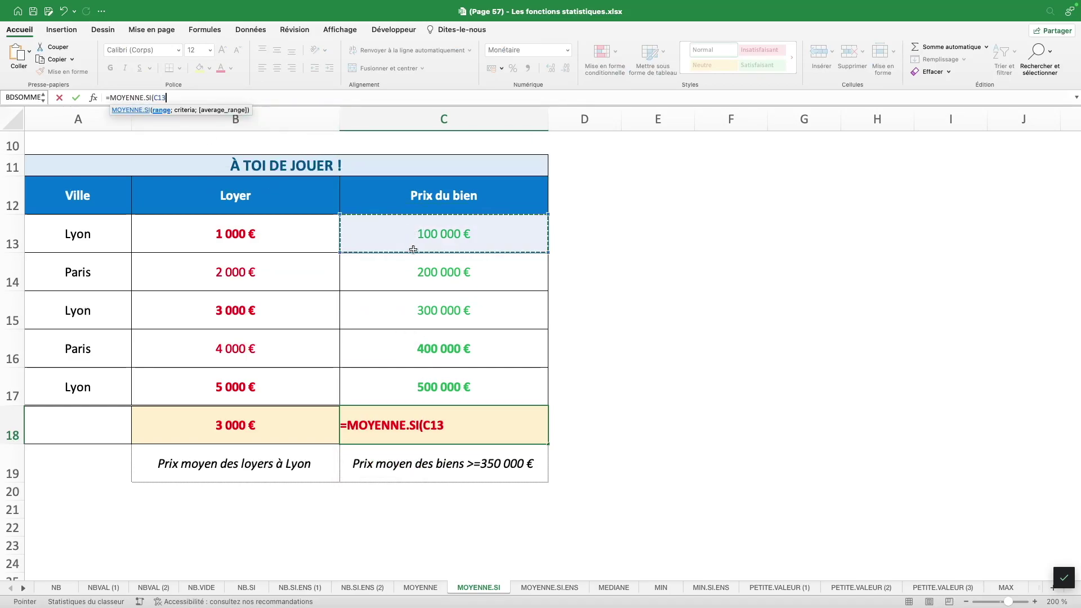
{"action": "type", "text": ":C17;"}
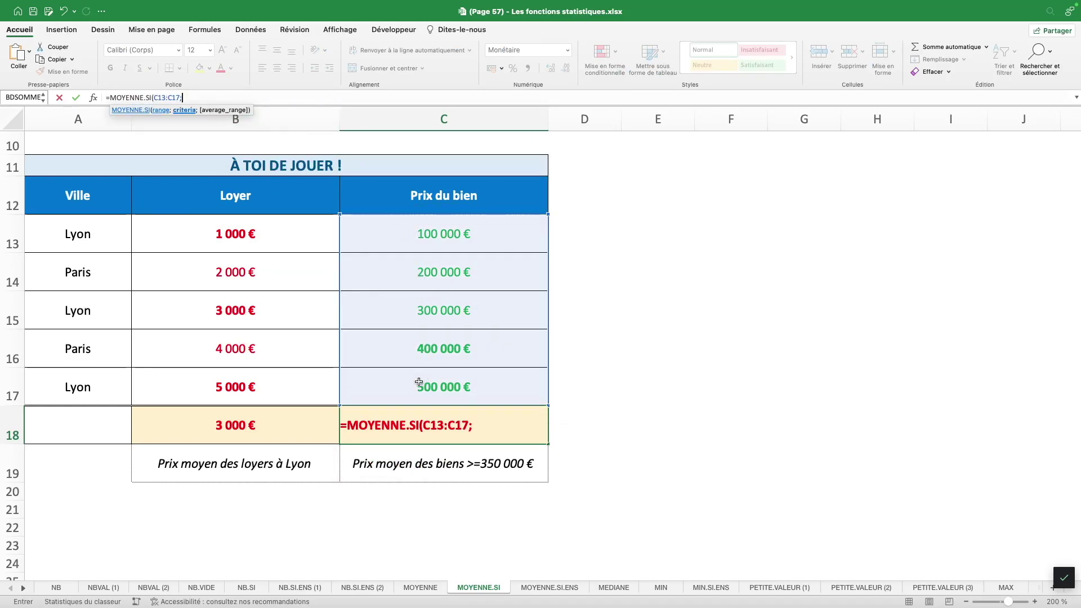
{"action": "type", "text": "\">=350000\""}
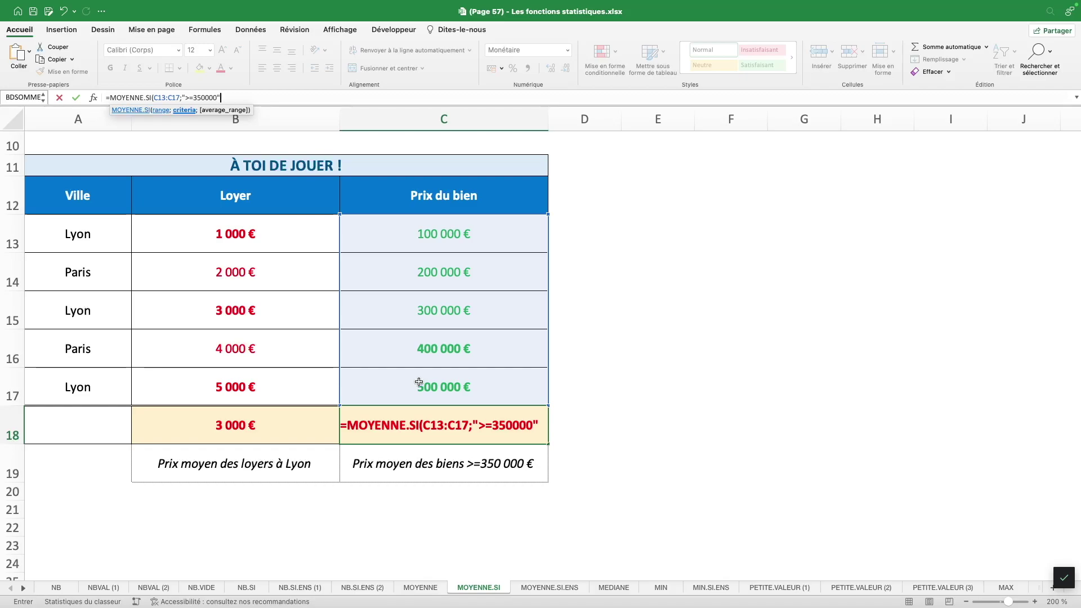
{"action": "type", "text": ")"}
{"action": "key", "text": "ctrl+Return"}
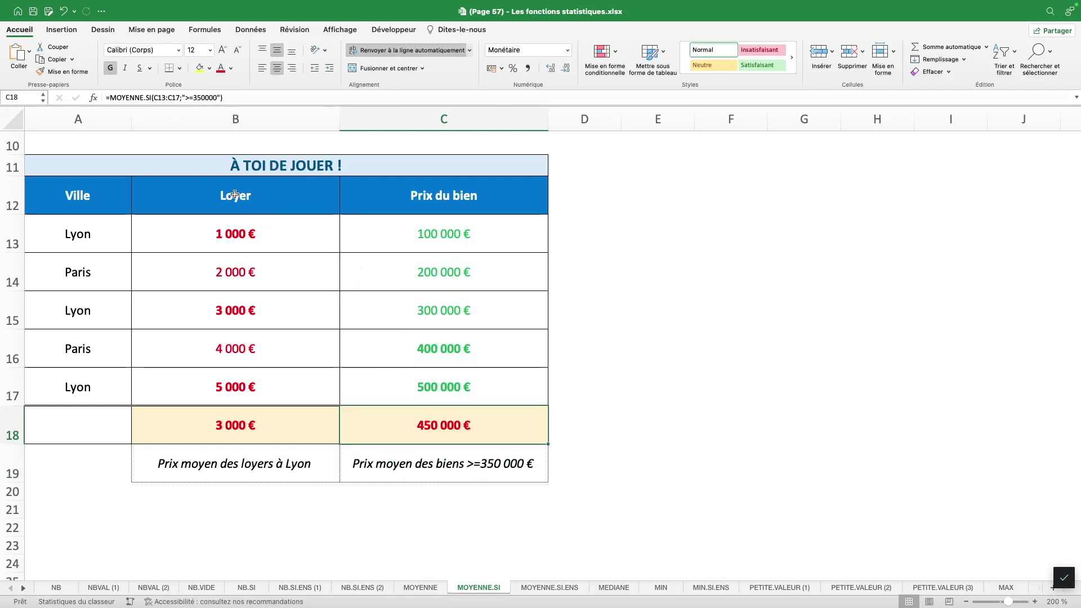
{"action": "left_click", "coordinate": [221, 97]}
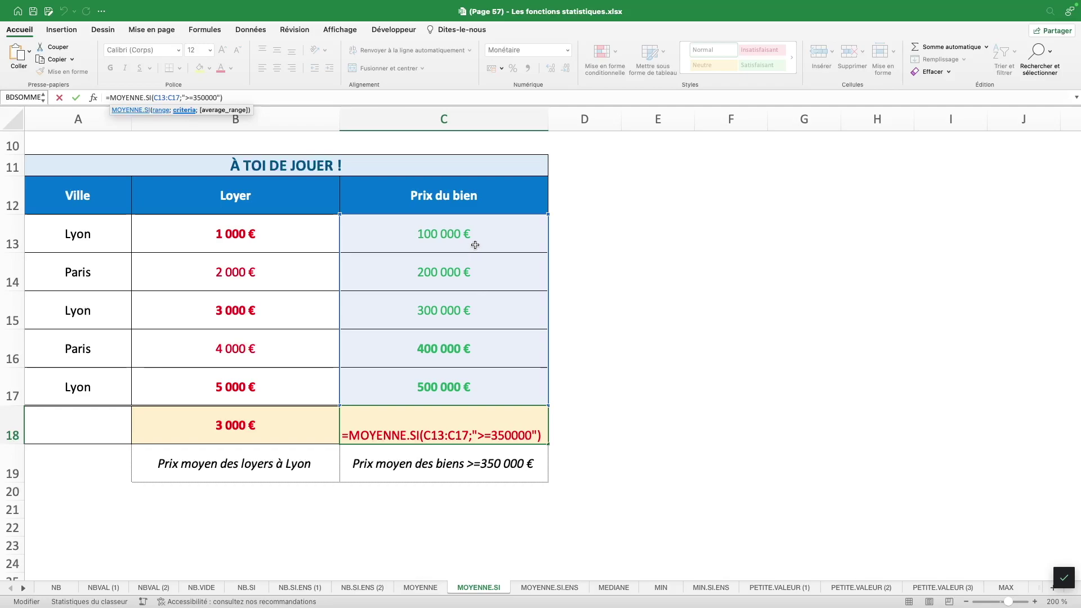
Add C13:C17 as the average range, making C18 =MOYENNE.SI(C13:C17;">=350000";C13:C17).
{"action": "type", "text": ";"}
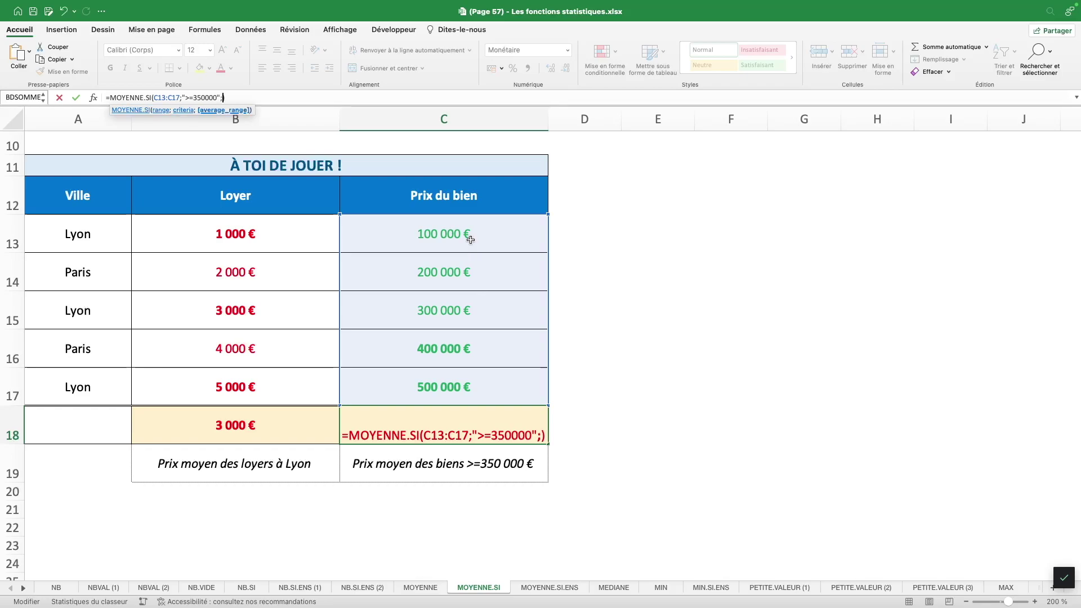
{"action": "left_click_drag", "start_coordinate": [459, 234], "coordinate": [454, 385]}
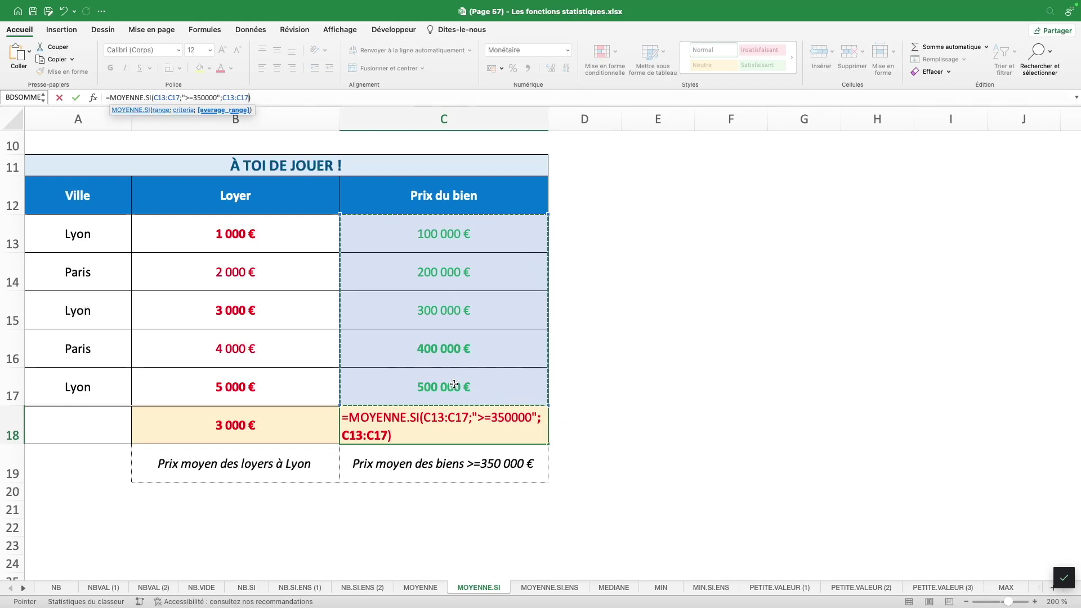
{"action": "key", "text": "ctrl+Return"}
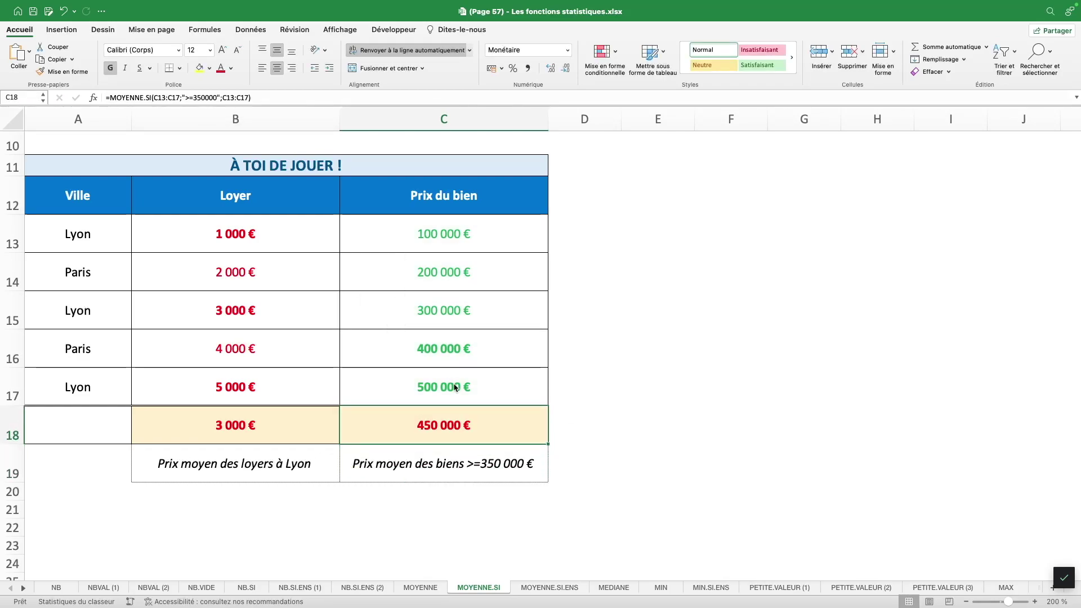
{"action": "left_click", "coordinate": [302, 423]}
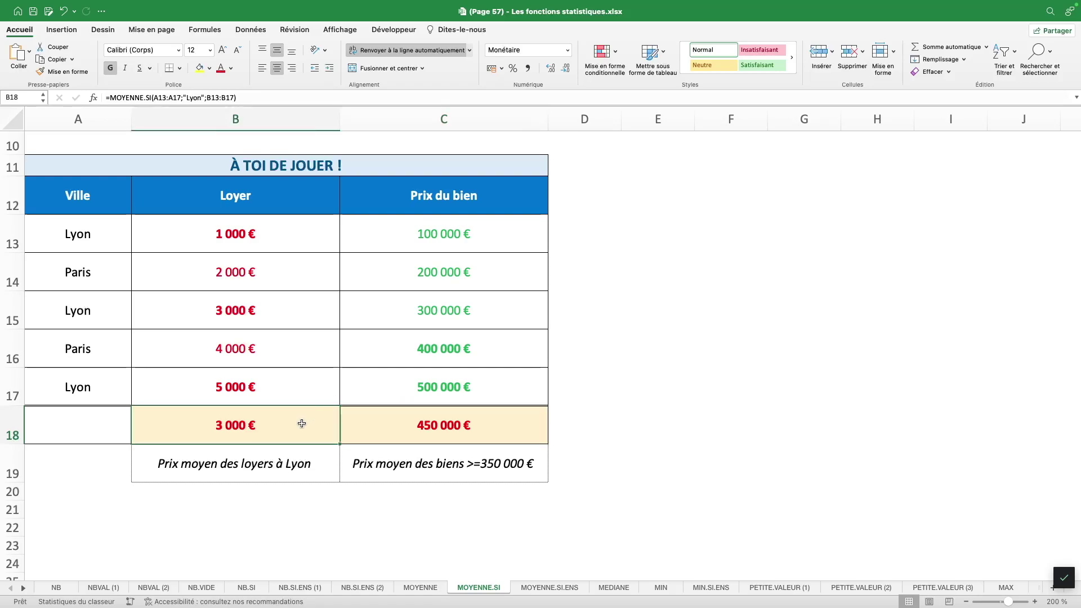
Rewrite B18 as =MOYENNE.SI.ENS(B13:B17;A13:A17;"Lyon"), still averaging Lyon rents to 3 000 €.
{"action": "type", "text": "=MOYENNE.SI"}
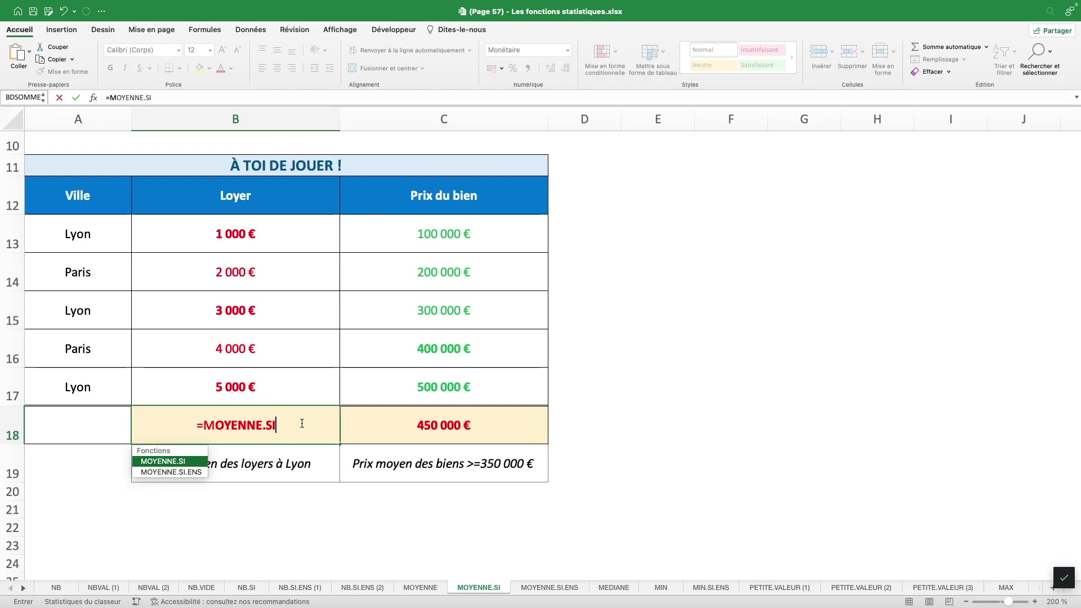
{"action": "type", "text": ".ENS("}
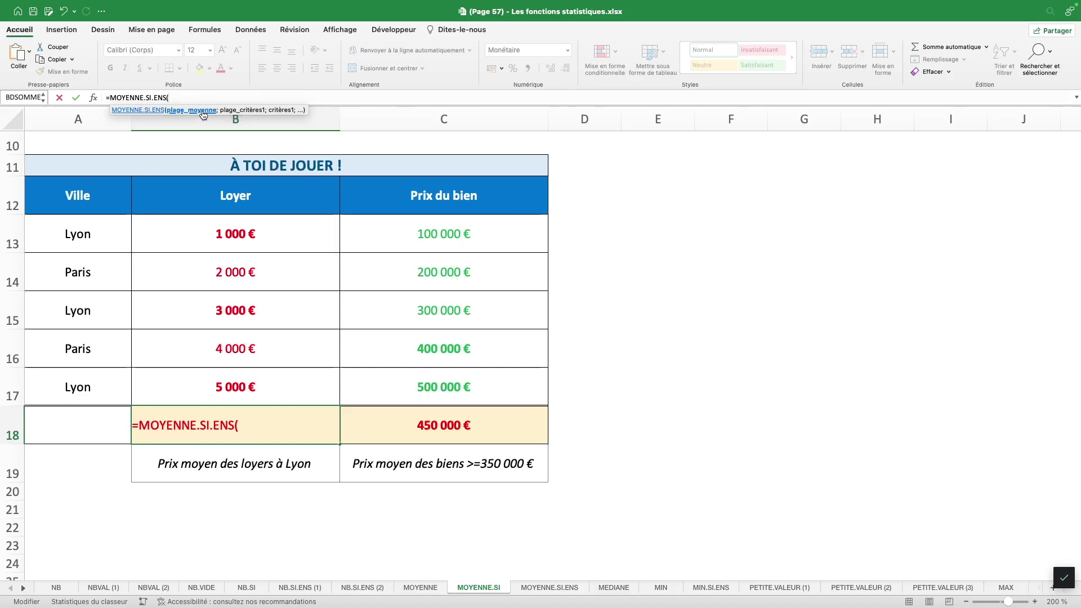
{"action": "left_click_drag", "start_coordinate": [282, 232], "coordinate": [294, 394]}
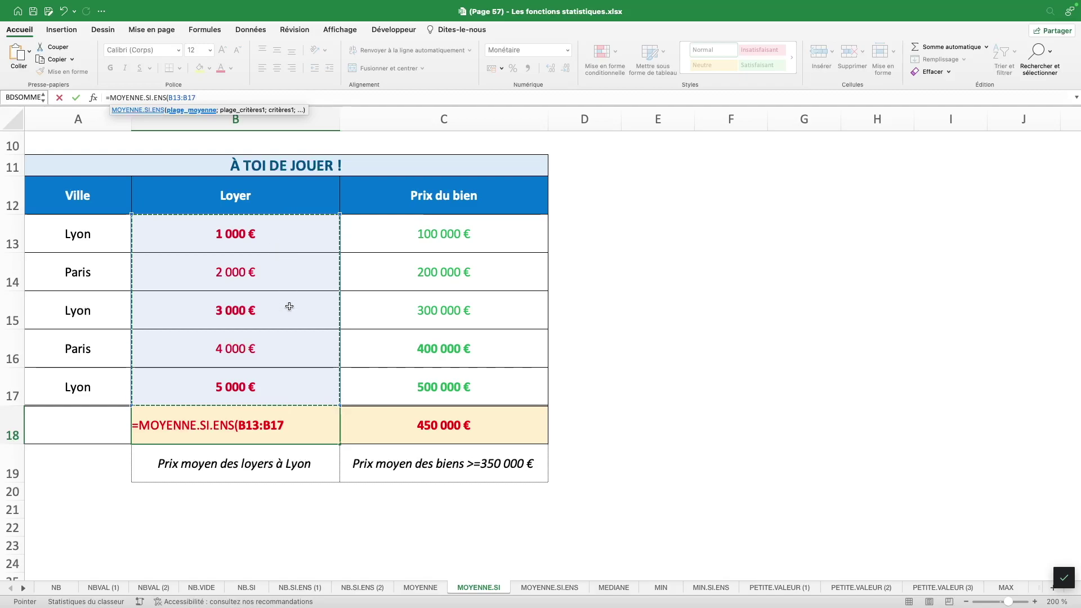
{"action": "type", "text": ";"}
{"action": "left_click_drag", "start_coordinate": [108, 237], "coordinate": [97, 393]}
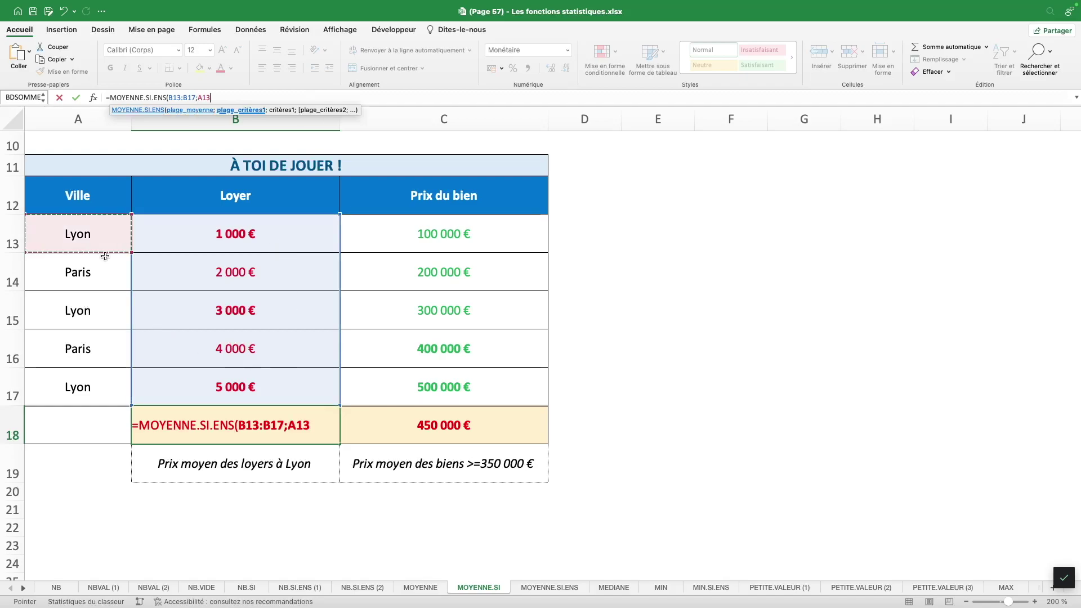
{"action": "type", "text": ";\"Lyon\")"}
{"action": "key", "text": "Return"}
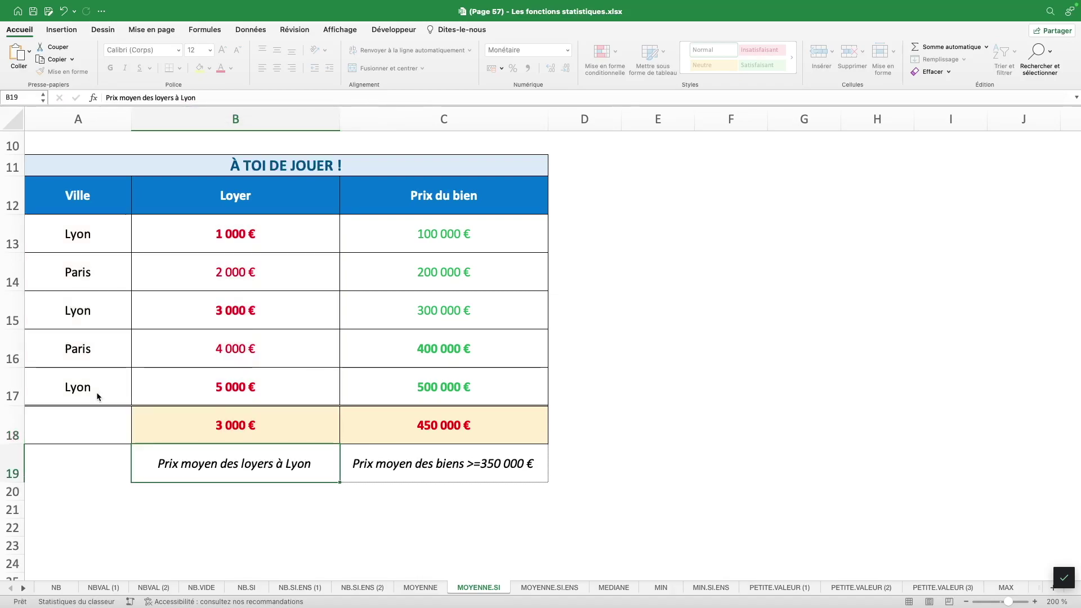
{"action": "key", "text": "Up"}
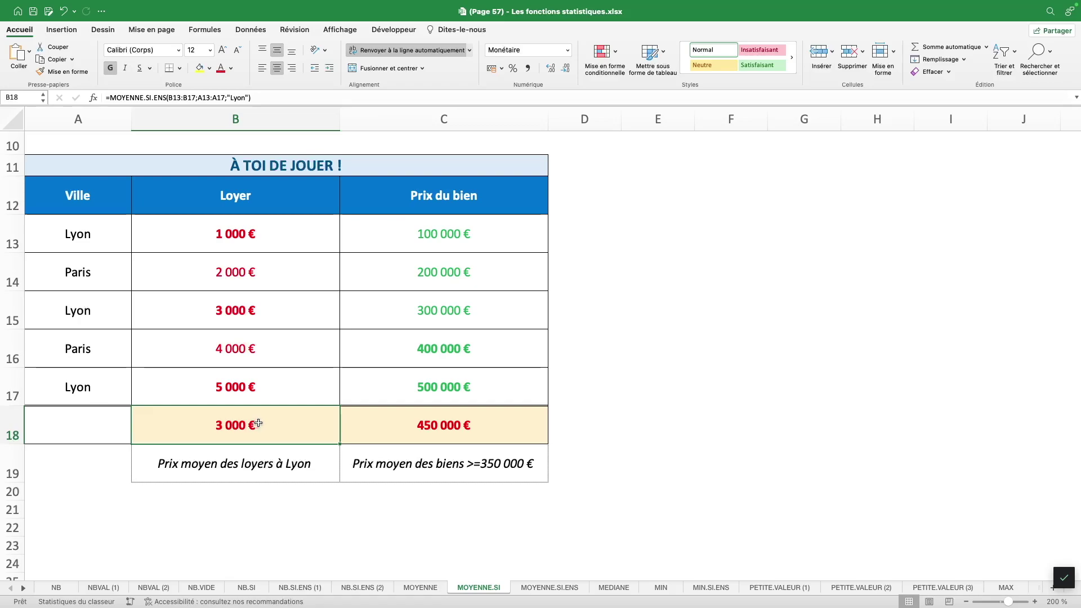
Replace the "Lyon" criterion in B18's formula with the wildcard "L*".
{"action": "left_click", "coordinate": [246, 98]}
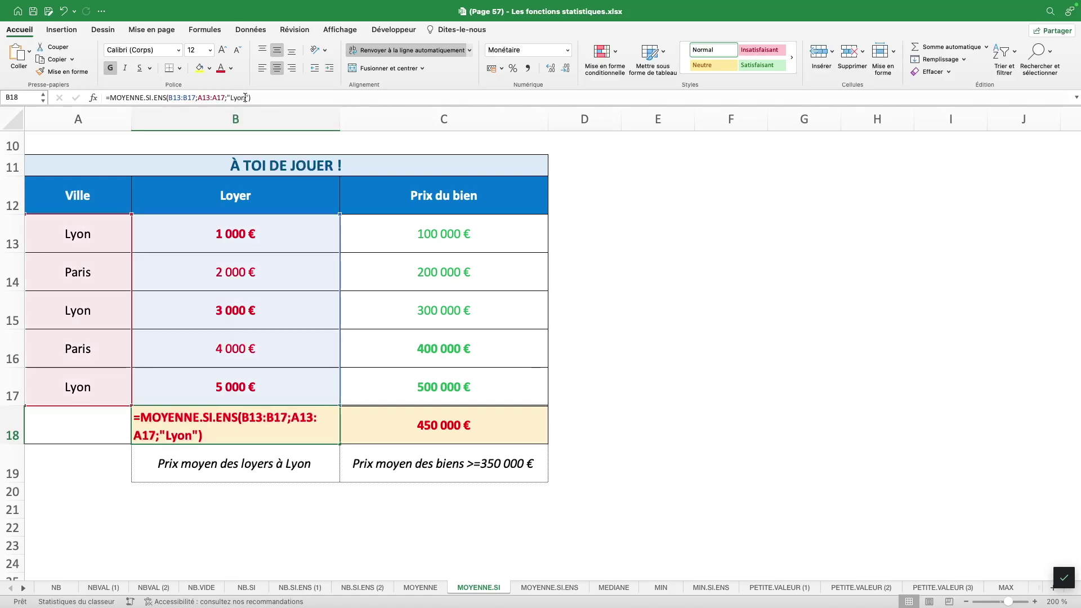
{"action": "double_click", "coordinate": [235, 98]}
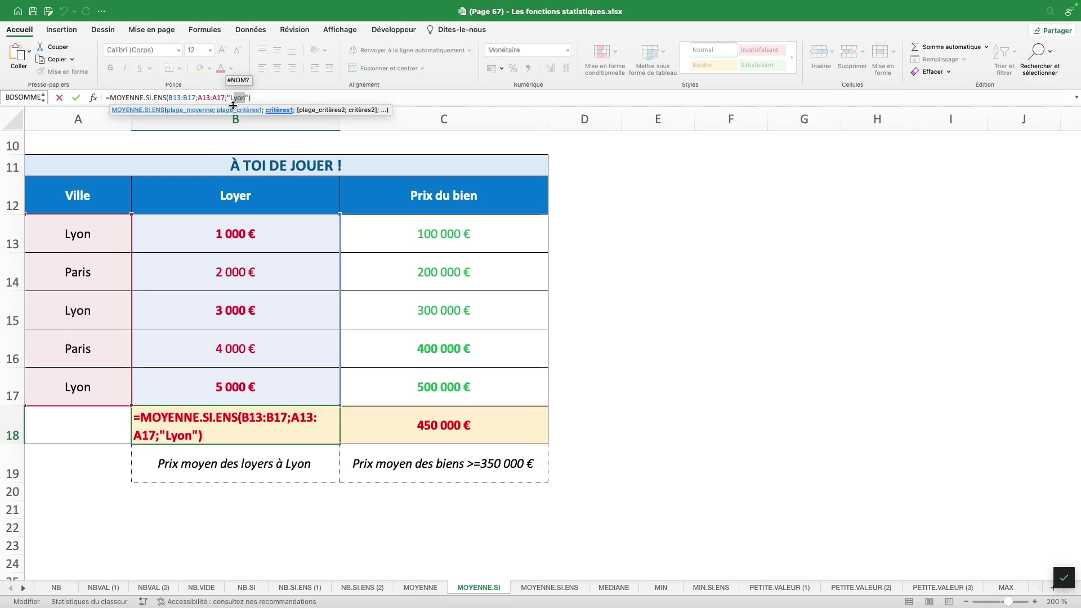
{"action": "type", "text": "L*"}
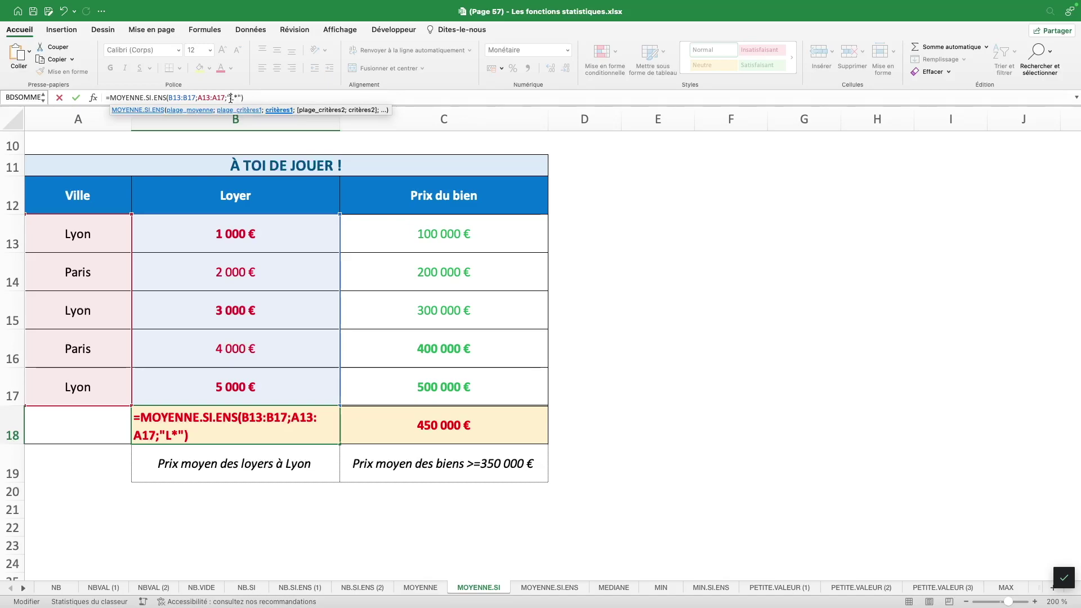
{"action": "key", "text": "Delete"}
{"action": "type", "text": "*"}
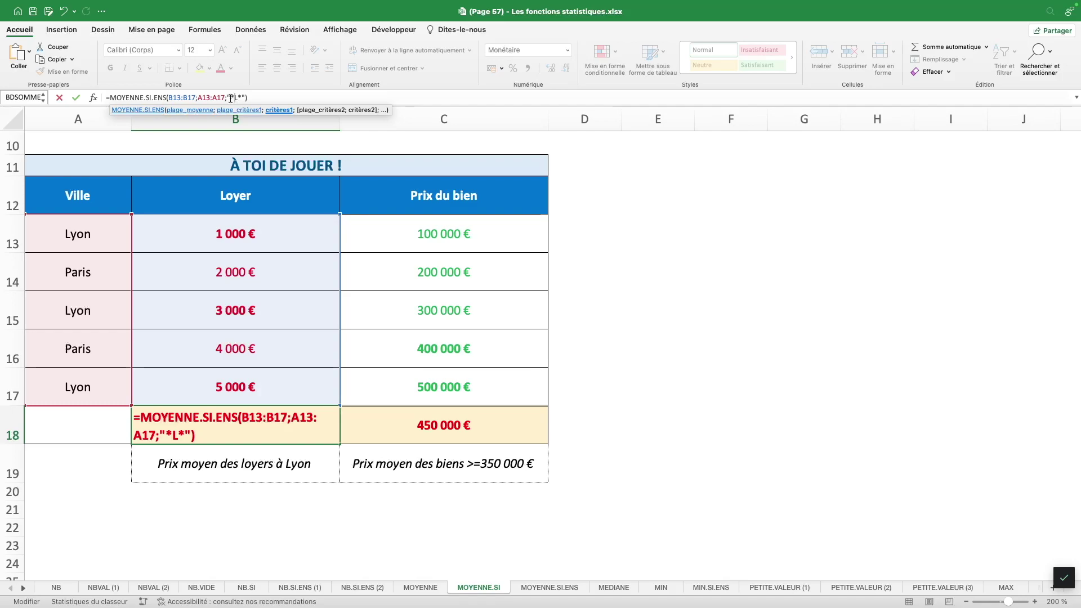
{"action": "key", "text": "Return"}
{"action": "key", "text": "Up"}
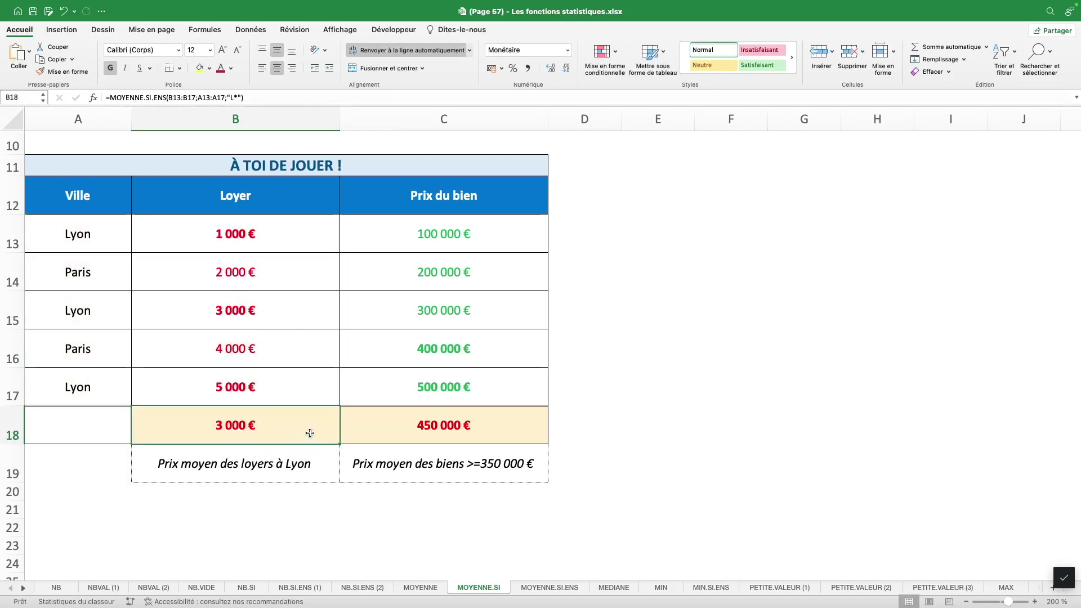